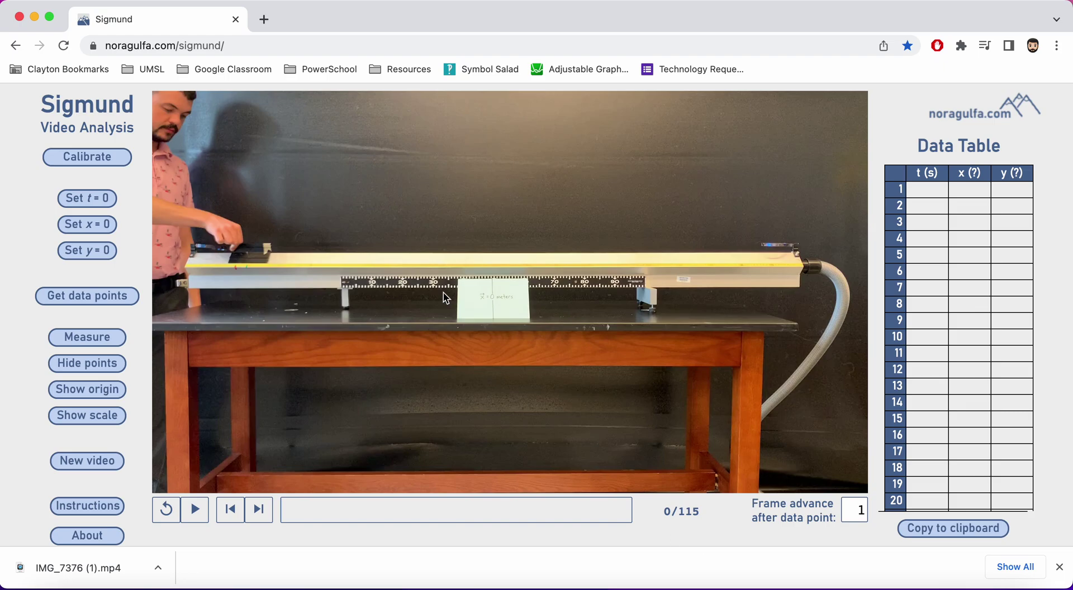
Draw a calibration line along the ruler and set it to 1 m
{"action": "left_click", "coordinate": [99, 168]}
{"action": "left_click", "coordinate": [105, 161]}
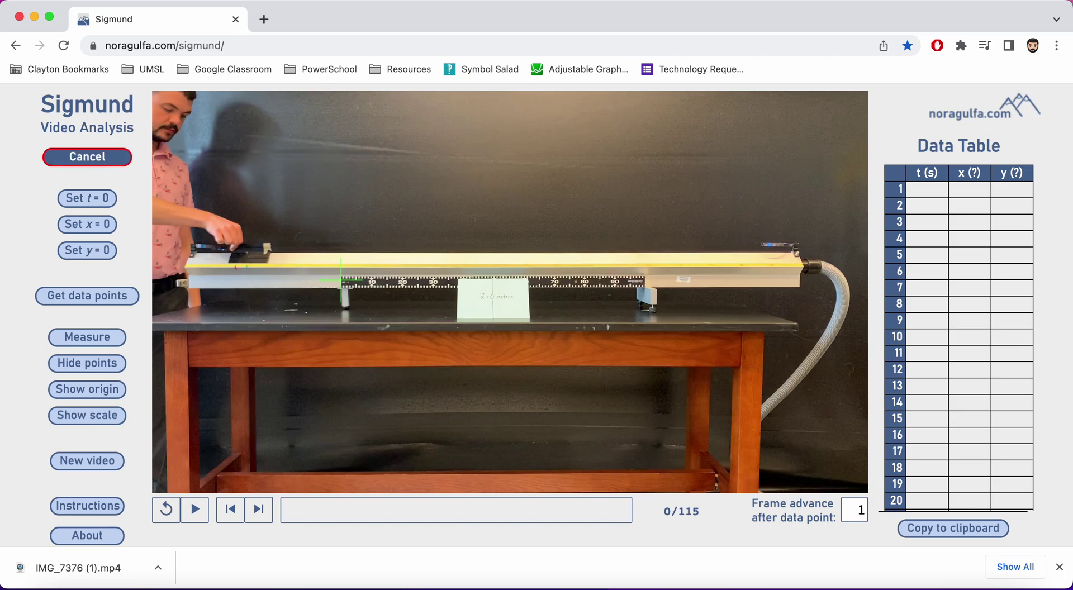
{"action": "left_click_drag", "start_coordinate": [341, 280], "coordinate": [644, 283]}
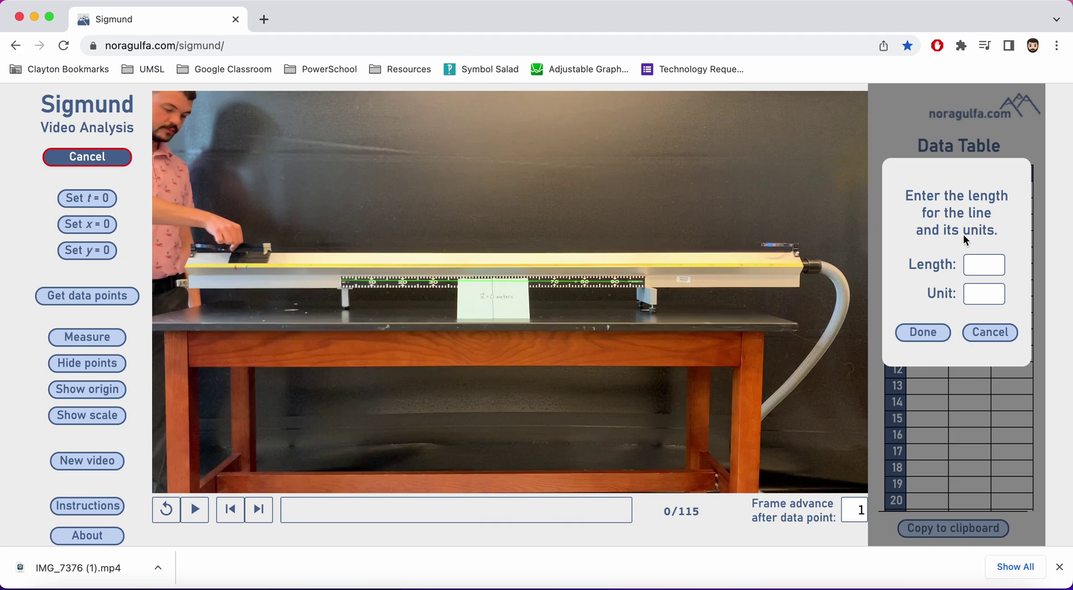
{"action": "left_click", "coordinate": [989, 268]}
{"action": "type", "text": "1"}
{"action": "left_click", "coordinate": [984, 296]}
{"action": "type", "text": "m"}
{"action": "left_click", "coordinate": [923, 332]}
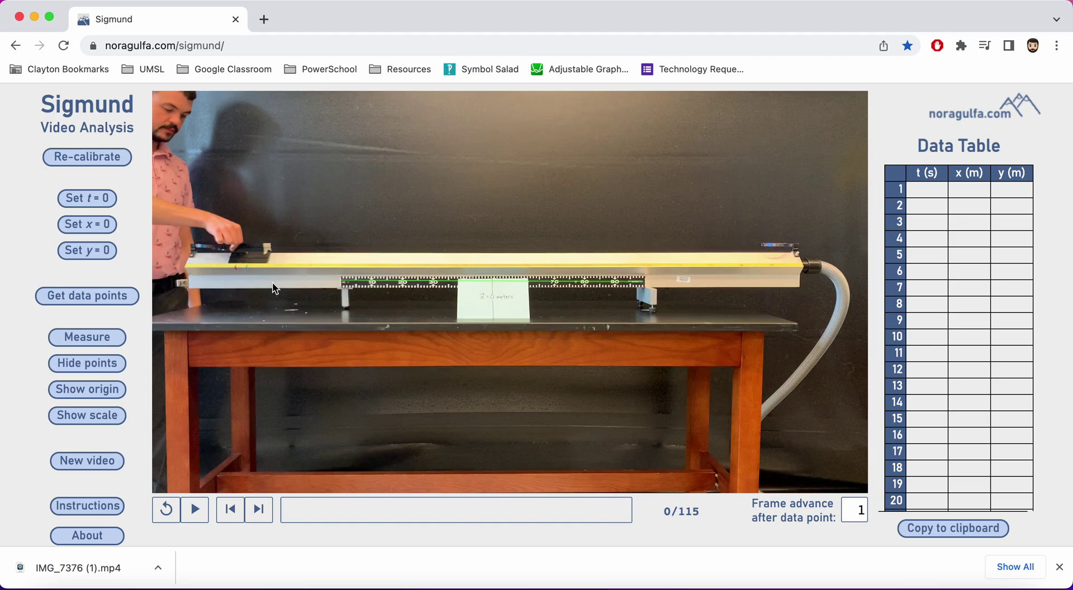
{"action": "left_click", "coordinate": [96, 226]}
Step the video forward to frame 43 of 115, checking one frame back
{"action": "left_click", "coordinate": [268, 512]}
{"action": "left_click", "coordinate": [267, 512]}
{"action": "left_click", "coordinate": [267, 512]}
{"action": "left_click", "coordinate": [267, 512]}
{"action": "left_click", "coordinate": [267, 512]}
{"action": "left_click", "coordinate": [267, 512]}
{"action": "left_click", "coordinate": [267, 512]}
{"action": "left_click", "coordinate": [267, 512]}
{"action": "left_click", "coordinate": [268, 512]}
{"action": "left_click", "coordinate": [267, 512]}
{"action": "left_click", "coordinate": [267, 512]}
{"action": "left_click", "coordinate": [266, 510]}
{"action": "left_click", "coordinate": [266, 510]}
{"action": "left_click", "coordinate": [266, 510]}
{"action": "left_click", "coordinate": [266, 510]}
{"action": "left_click", "coordinate": [266, 509]}
{"action": "left_click", "coordinate": [266, 510]}
{"action": "left_click", "coordinate": [266, 509]}
{"action": "left_click", "coordinate": [266, 510]}
{"action": "left_click", "coordinate": [267, 510]}
{"action": "left_click", "coordinate": [266, 509]}
{"action": "left_click", "coordinate": [266, 510]}
{"action": "left_click", "coordinate": [266, 510]}
{"action": "left_click", "coordinate": [266, 510]}
{"action": "left_click", "coordinate": [266, 509]}
{"action": "left_click", "coordinate": [267, 509]}
{"action": "left_click", "coordinate": [266, 510]}
{"action": "left_click", "coordinate": [266, 510]}
{"action": "left_click", "coordinate": [266, 510]}
{"action": "left_click", "coordinate": [266, 510]}
{"action": "left_click", "coordinate": [266, 510]}
{"action": "left_click", "coordinate": [266, 510]}
{"action": "left_click", "coordinate": [266, 509]}
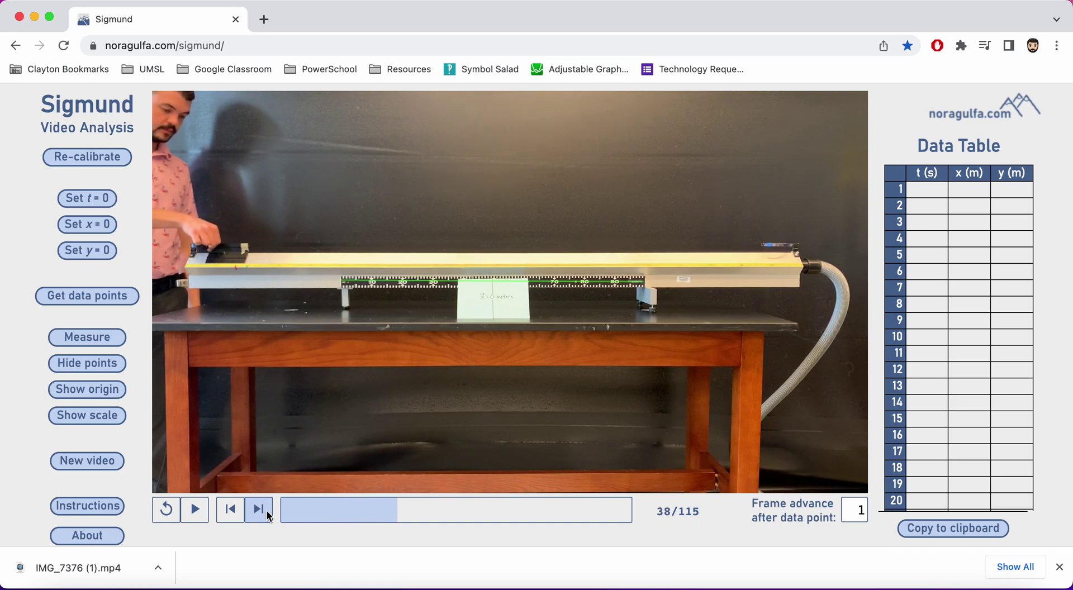
{"action": "left_click", "coordinate": [266, 510]}
{"action": "left_click", "coordinate": [267, 510]}
{"action": "left_click", "coordinate": [267, 510]}
{"action": "left_click", "coordinate": [266, 509]}
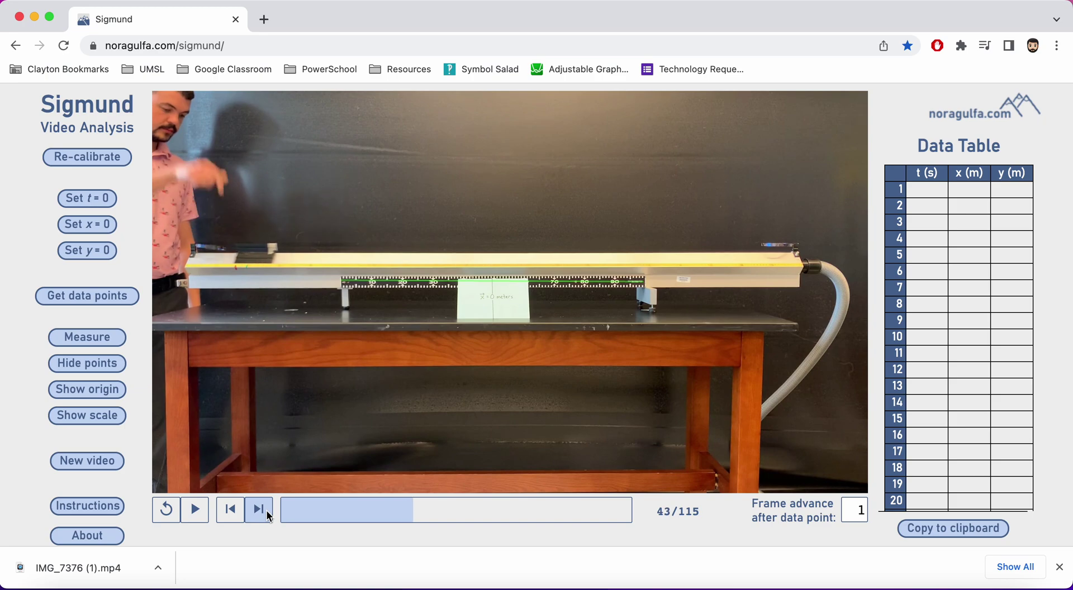
{"action": "left_click", "coordinate": [229, 509]}
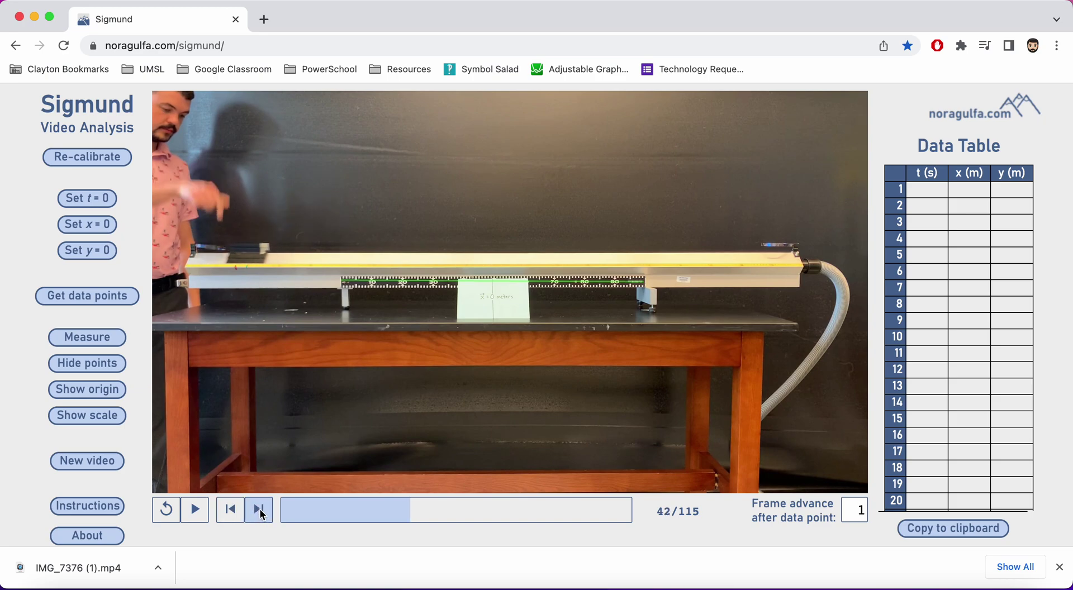
{"action": "left_click", "coordinate": [260, 511]}
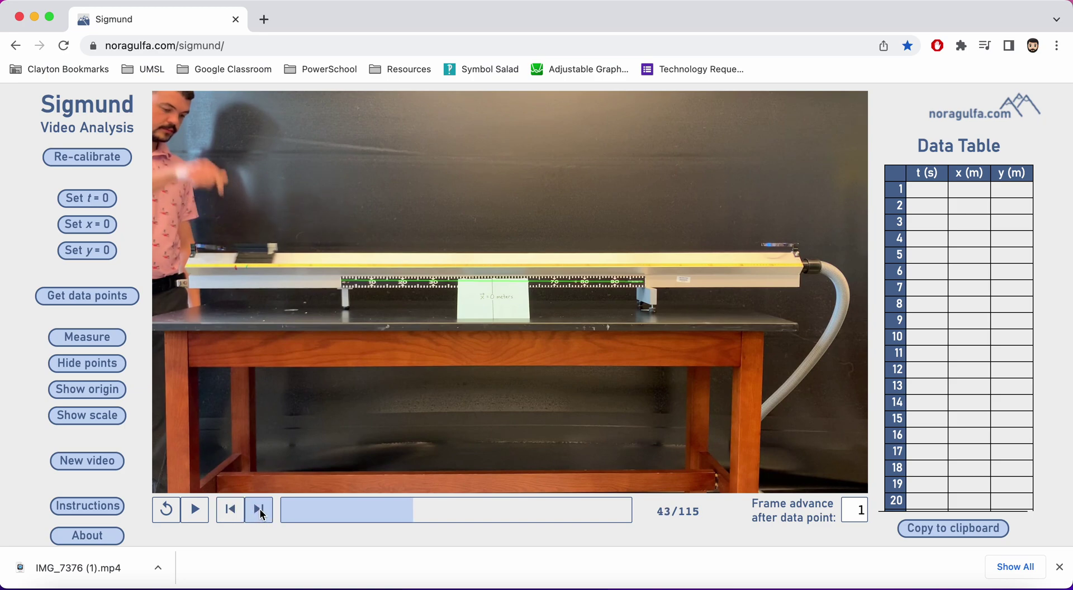
{"action": "left_click", "coordinate": [100, 200]}
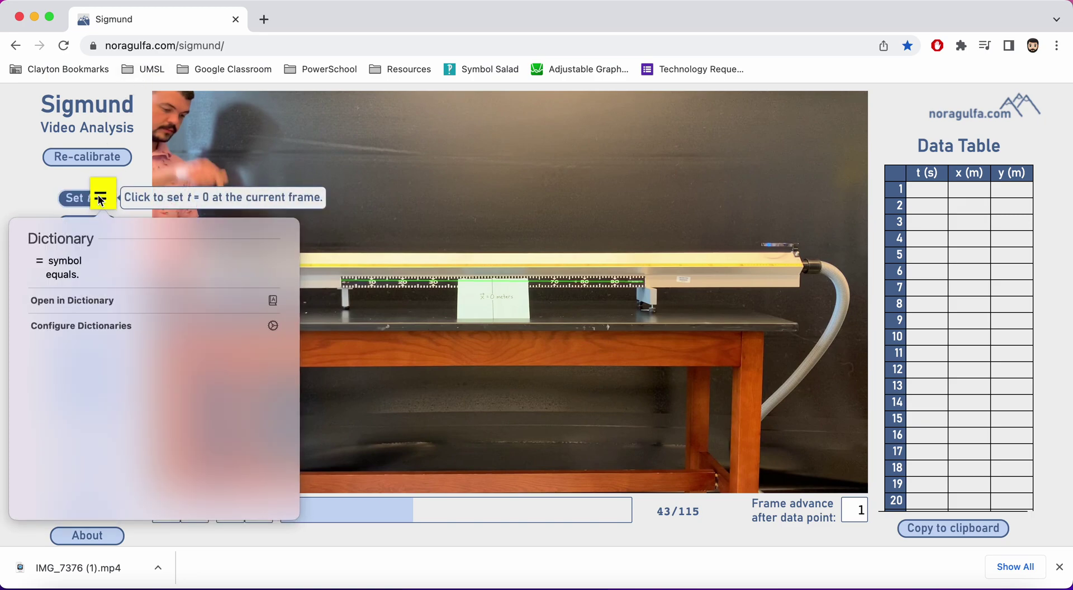
{"action": "left_click", "coordinate": [78, 199]}
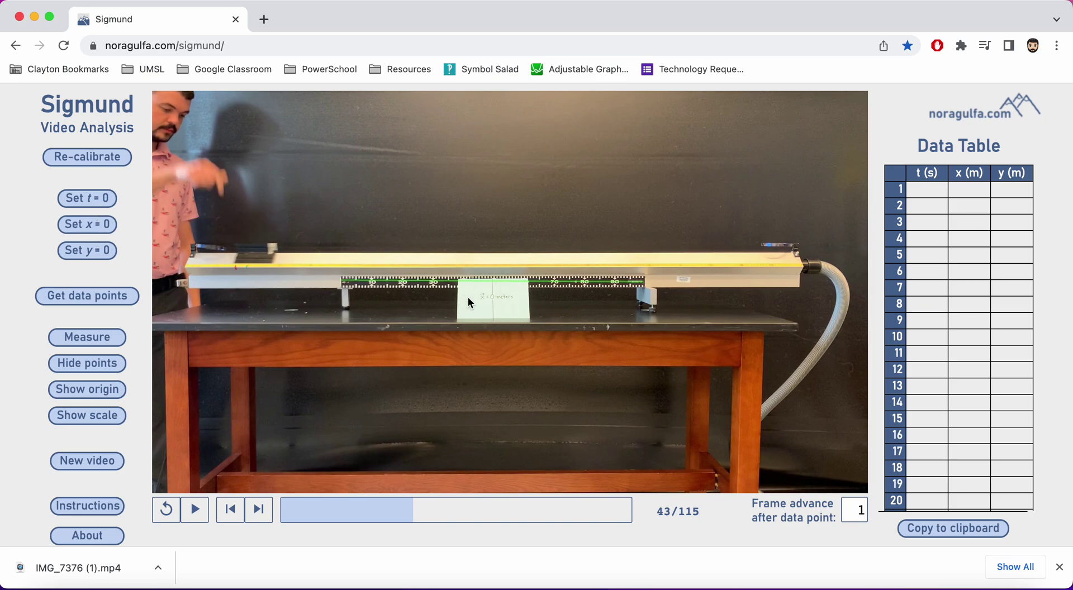
Place x = 0 at the track's middle and y = 0 along its top edge, showing the axes
{"action": "left_click", "coordinate": [88, 224]}
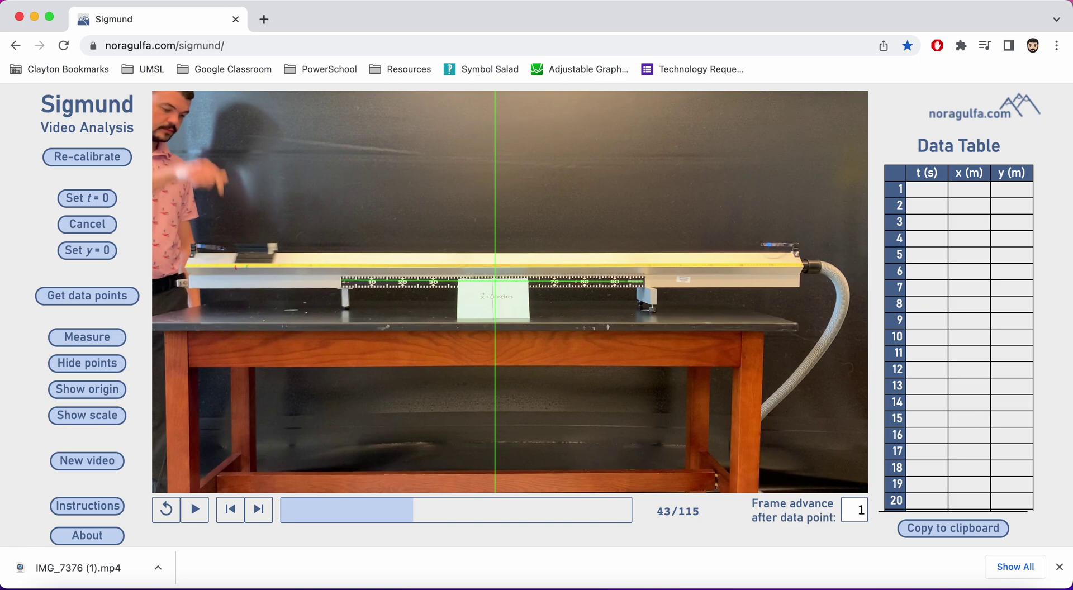
{"action": "left_click", "coordinate": [492, 224]}
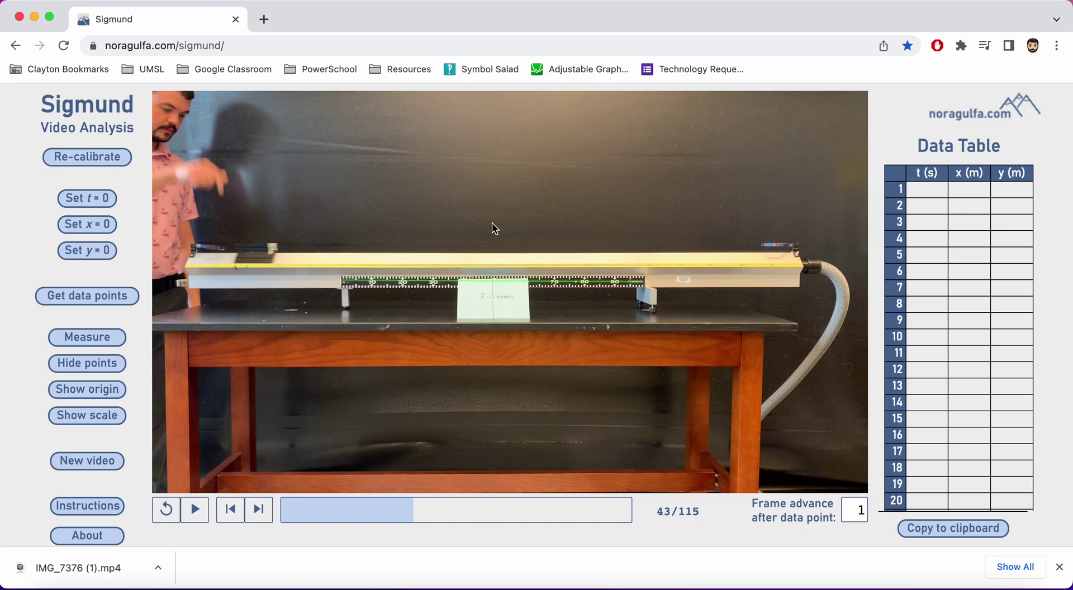
{"action": "left_click", "coordinate": [70, 254]}
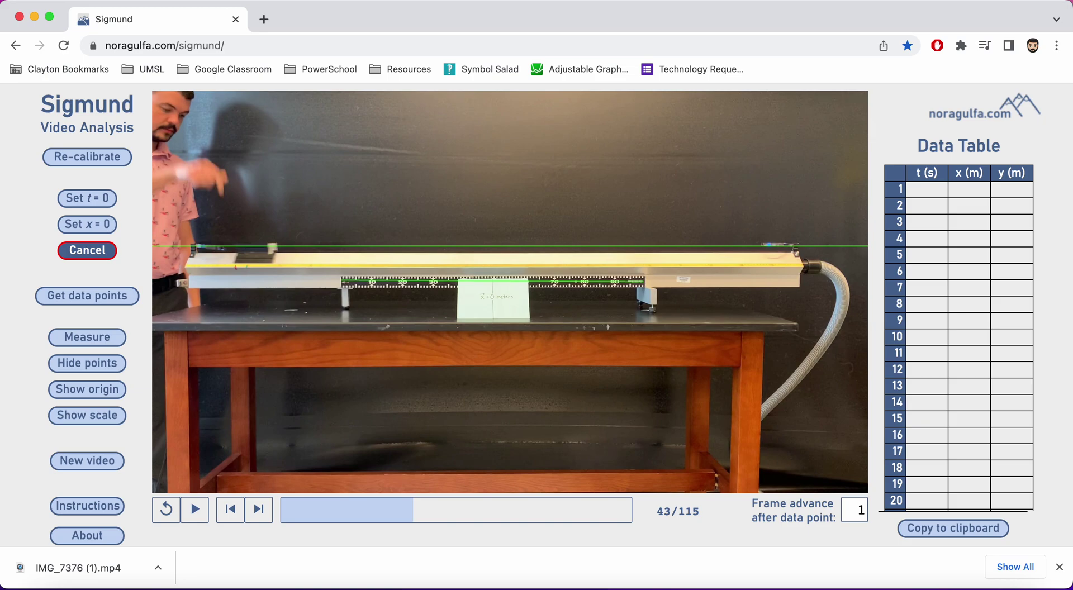
{"action": "left_click", "coordinate": [309, 246]}
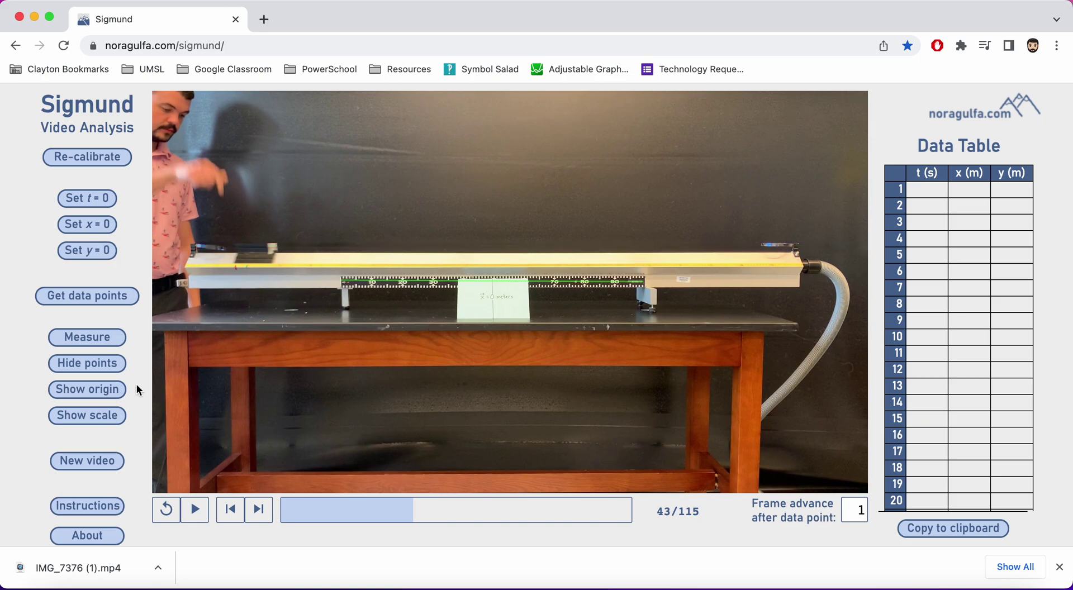
{"action": "left_click", "coordinate": [93, 398]}
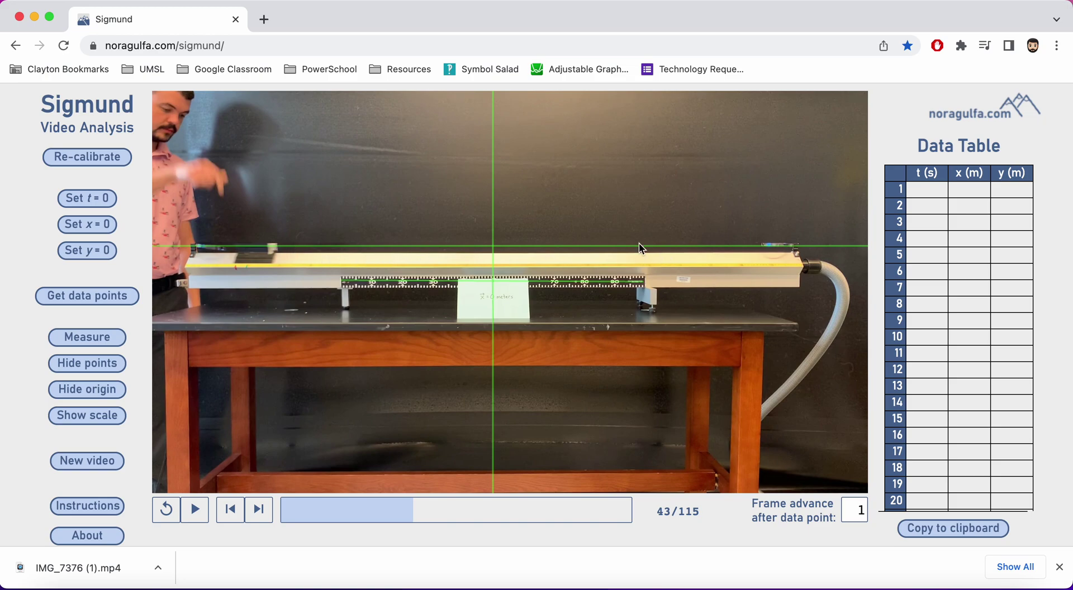
{"action": "left_click", "coordinate": [109, 302]}
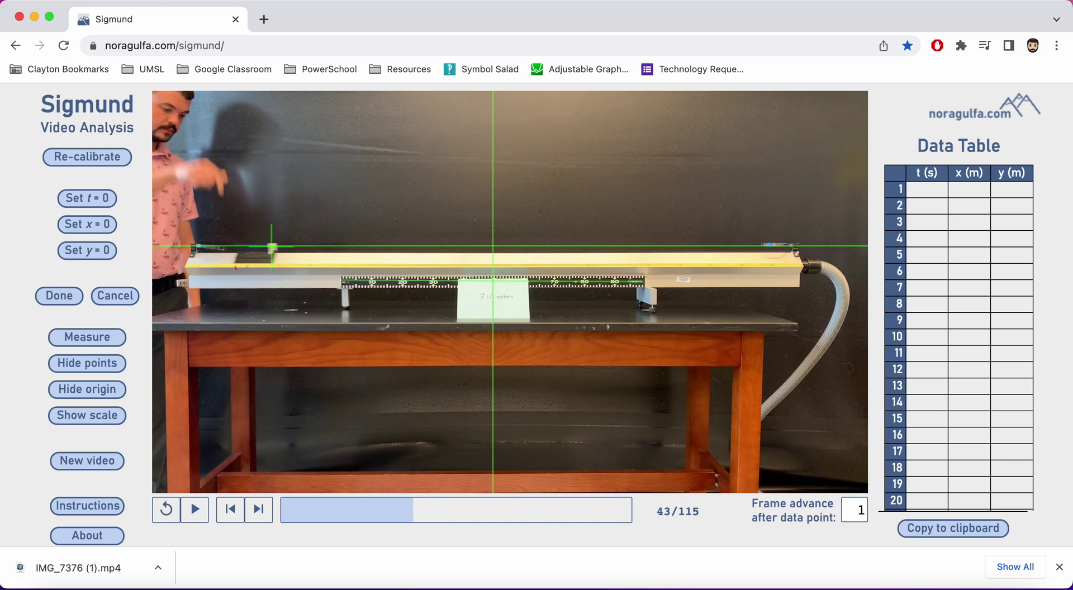
Mark the cart's position in the first eight frames from frame 43
{"action": "left_click", "coordinate": [272, 246]}
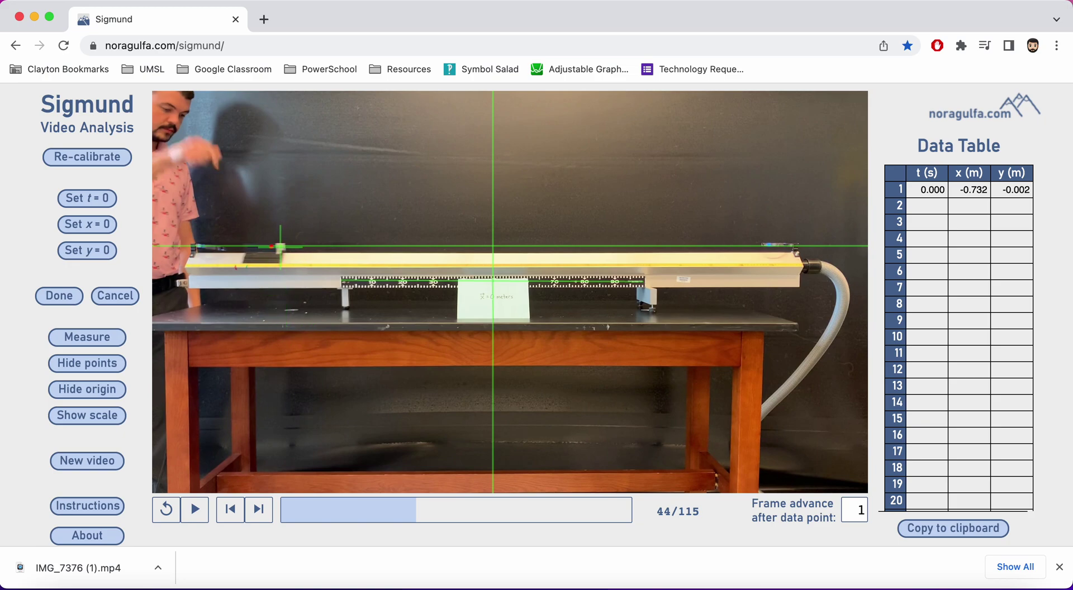
{"action": "left_click", "coordinate": [281, 246]}
{"action": "left_click", "coordinate": [291, 246]}
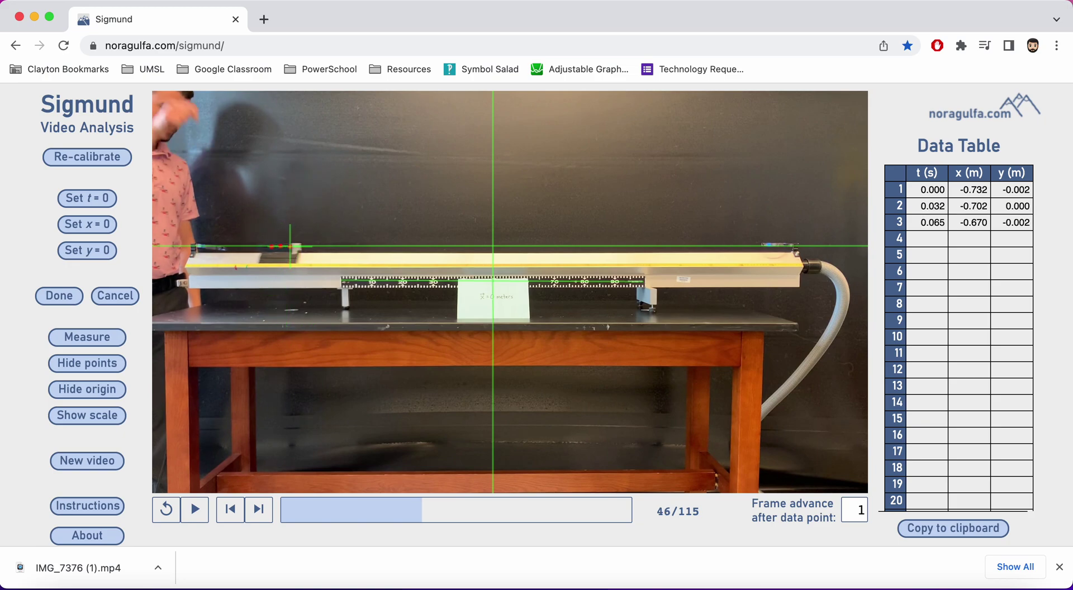
{"action": "left_click", "coordinate": [298, 246]}
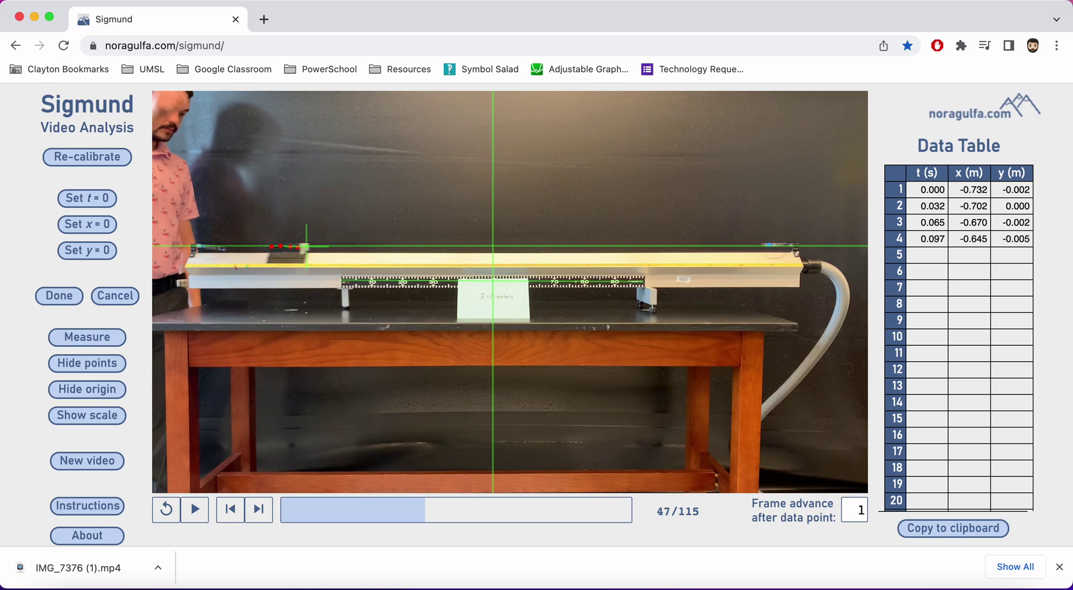
{"action": "left_click", "coordinate": [306, 246]}
{"action": "left_click", "coordinate": [314, 246]}
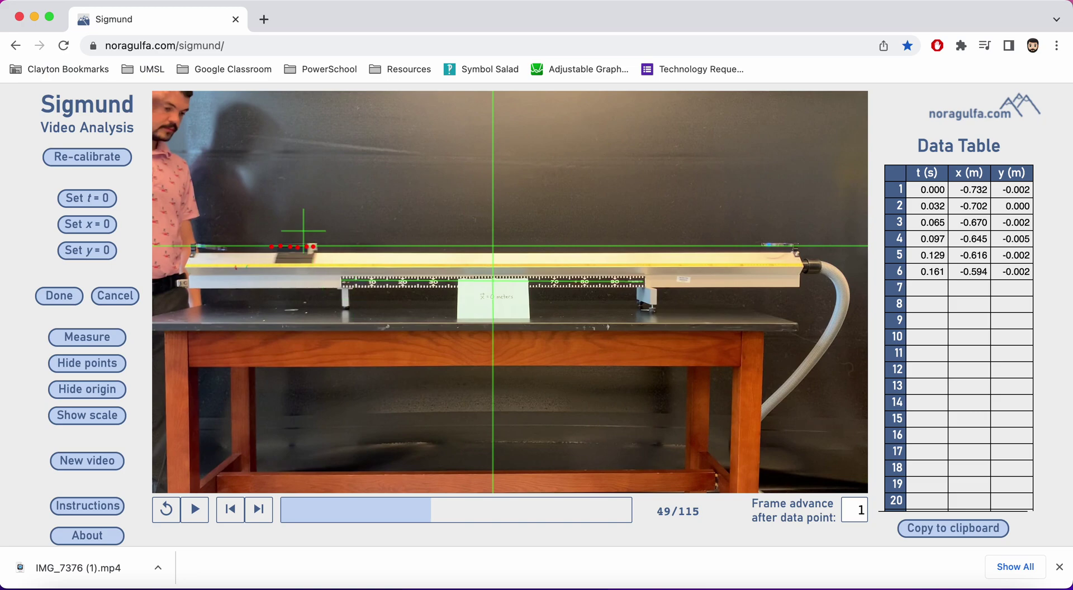
{"action": "left_click", "coordinate": [314, 246]}
{"action": "left_click", "coordinate": [321, 246]}
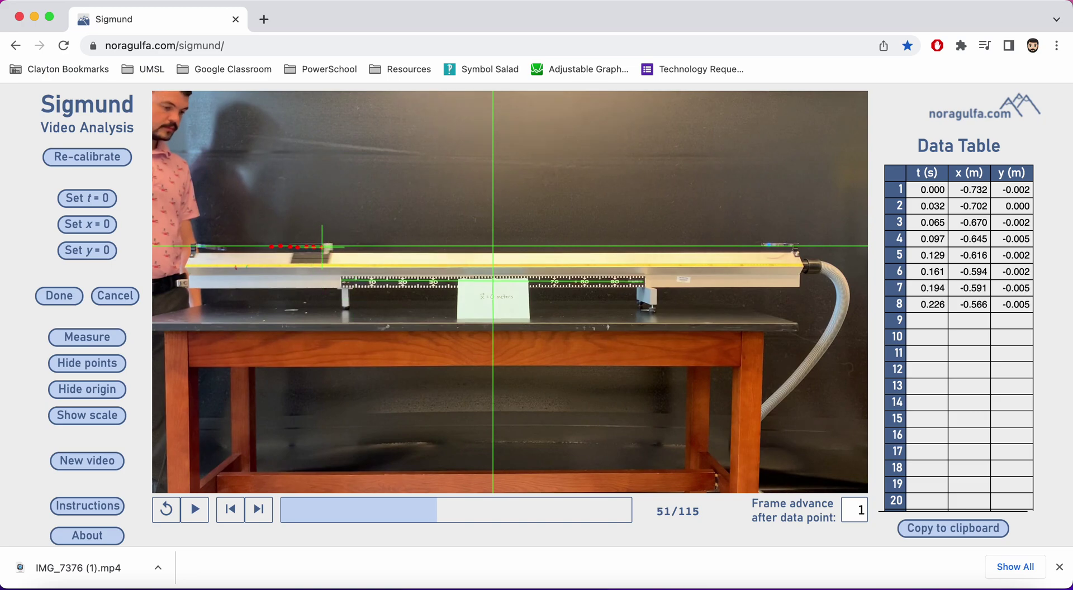
Mark seven more cart positions, then cancel to discard all 15 tracked points
{"action": "left_click", "coordinate": [329, 246]}
{"action": "left_click", "coordinate": [337, 246]}
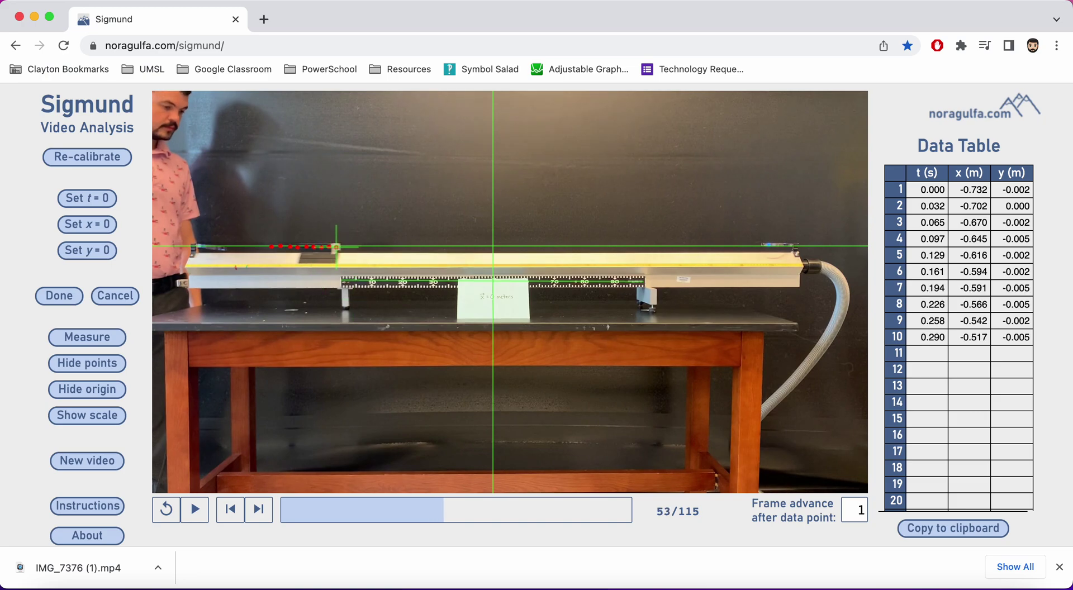
{"action": "left_click", "coordinate": [345, 246]}
{"action": "left_click", "coordinate": [352, 246]}
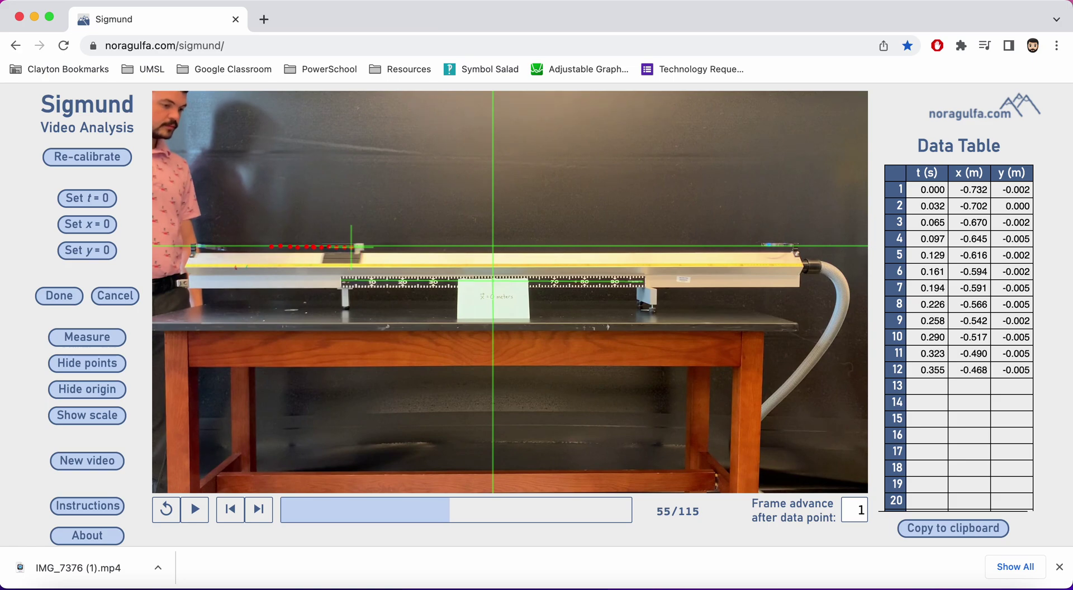
{"action": "left_click", "coordinate": [360, 246]}
{"action": "left_click", "coordinate": [369, 247]}
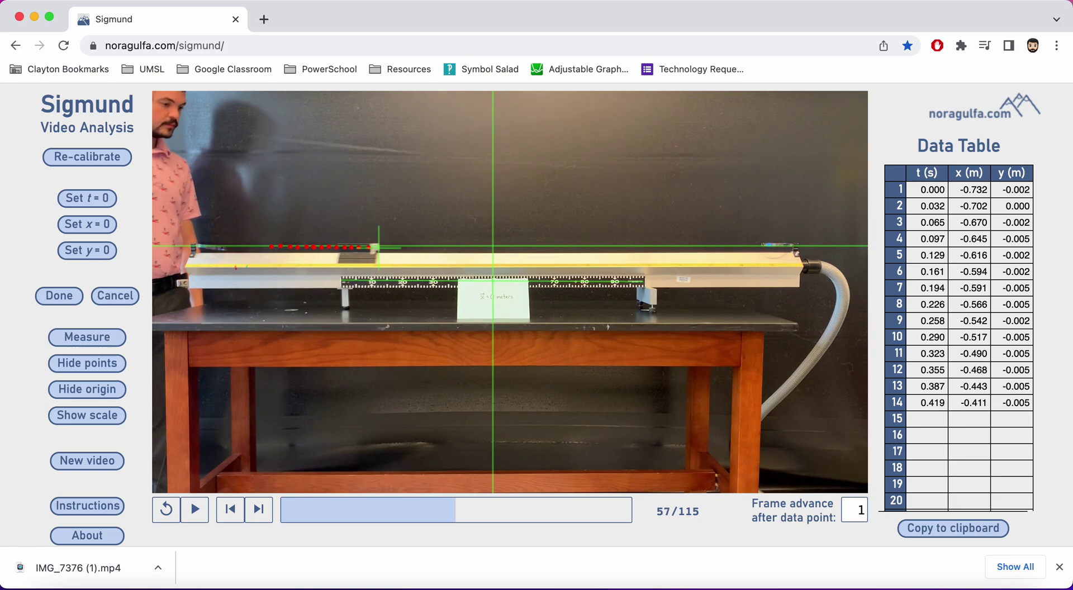
{"action": "left_click", "coordinate": [377, 246]}
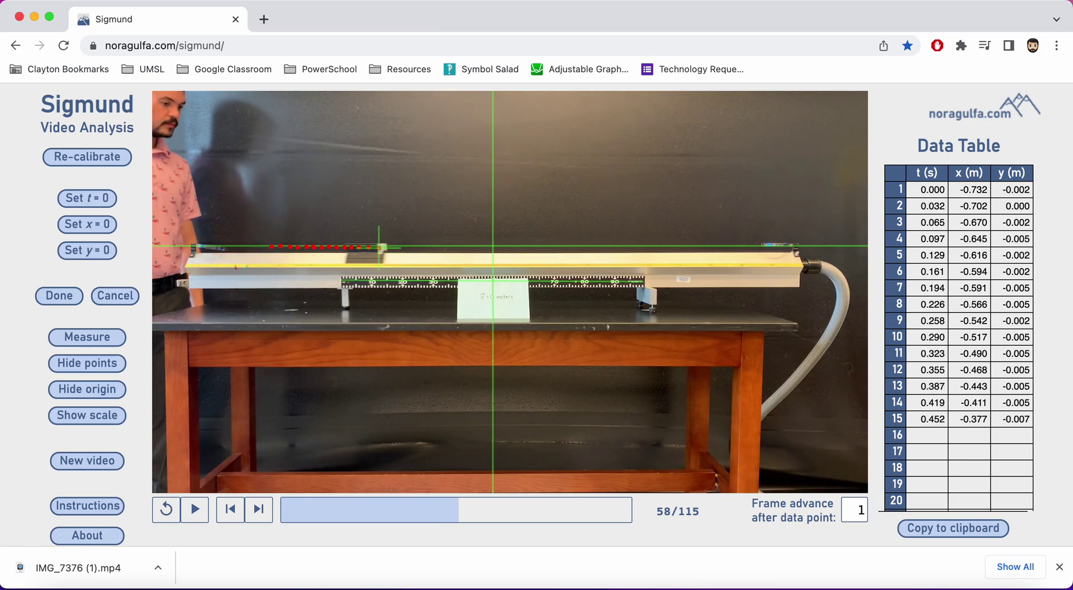
{"action": "left_click", "coordinate": [119, 297]}
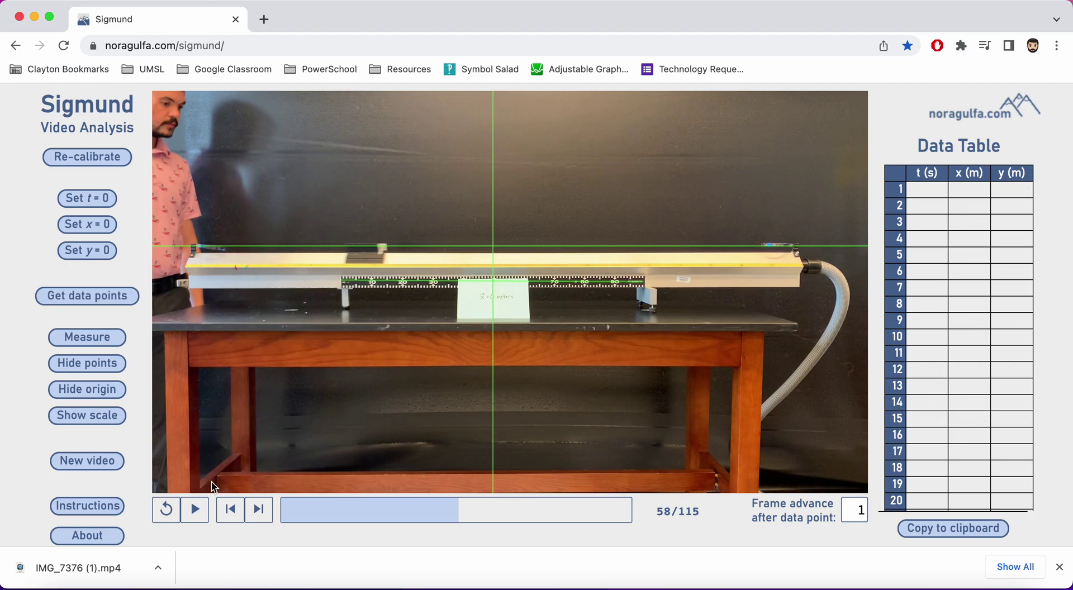
Step the video back to frame 43
{"action": "left_click", "coordinate": [229, 509]}
{"action": "left_click", "coordinate": [229, 509]}
{"action": "left_click", "coordinate": [229, 509]}
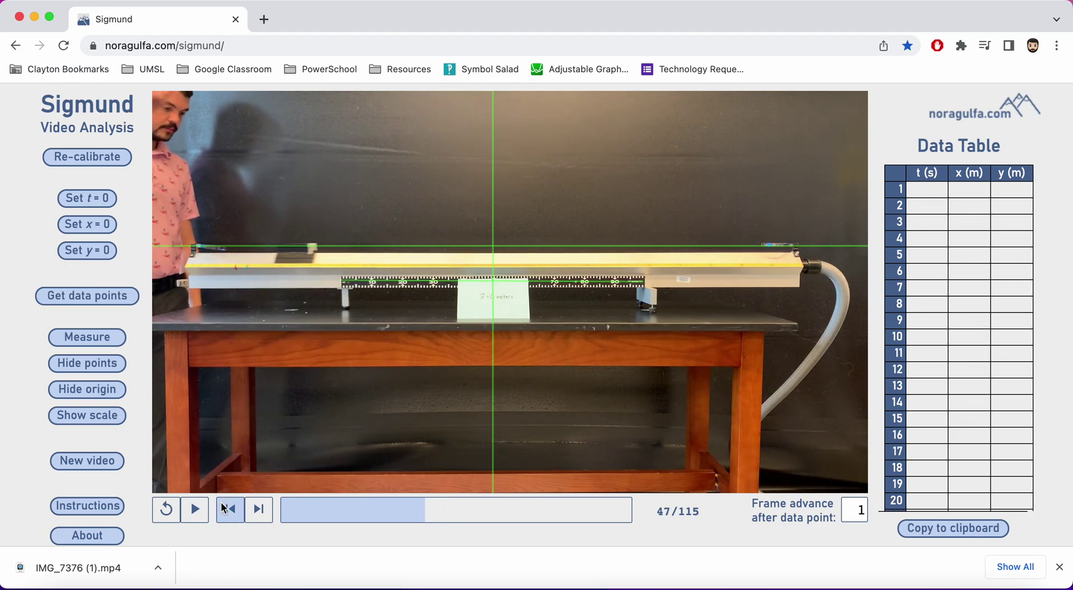
{"action": "left_click", "coordinate": [229, 509]}
{"action": "left_click", "coordinate": [227, 509]}
{"action": "left_click", "coordinate": [258, 510]}
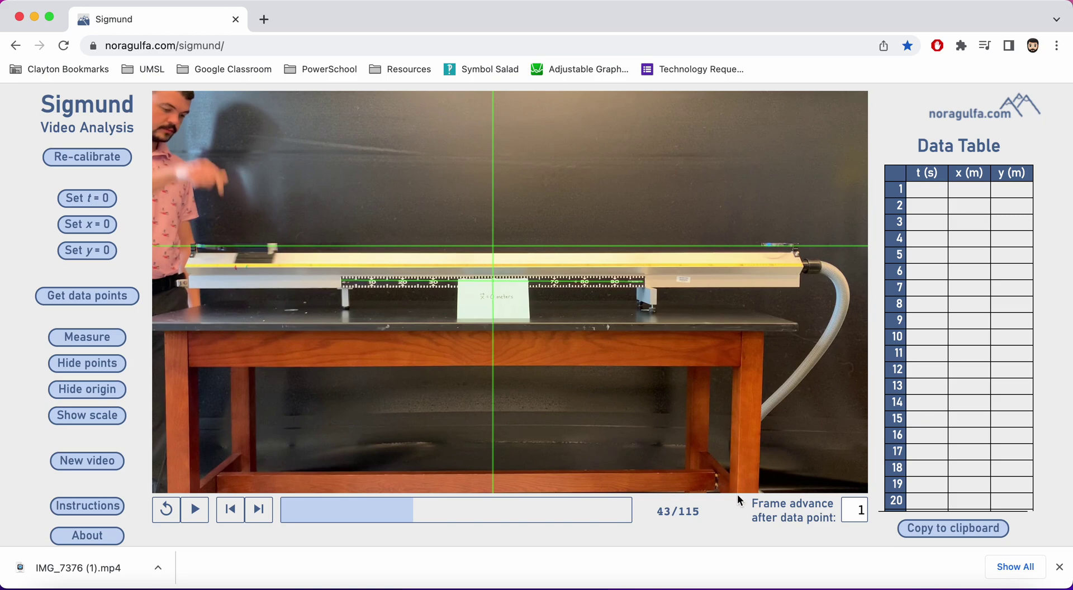
Set Frame advance to 5 and start collecting data points
{"action": "left_click", "coordinate": [855, 512]}
{"action": "key", "text": "BackSpace"}
{"action": "type", "text": "5"}
{"action": "left_click", "coordinate": [87, 296]}
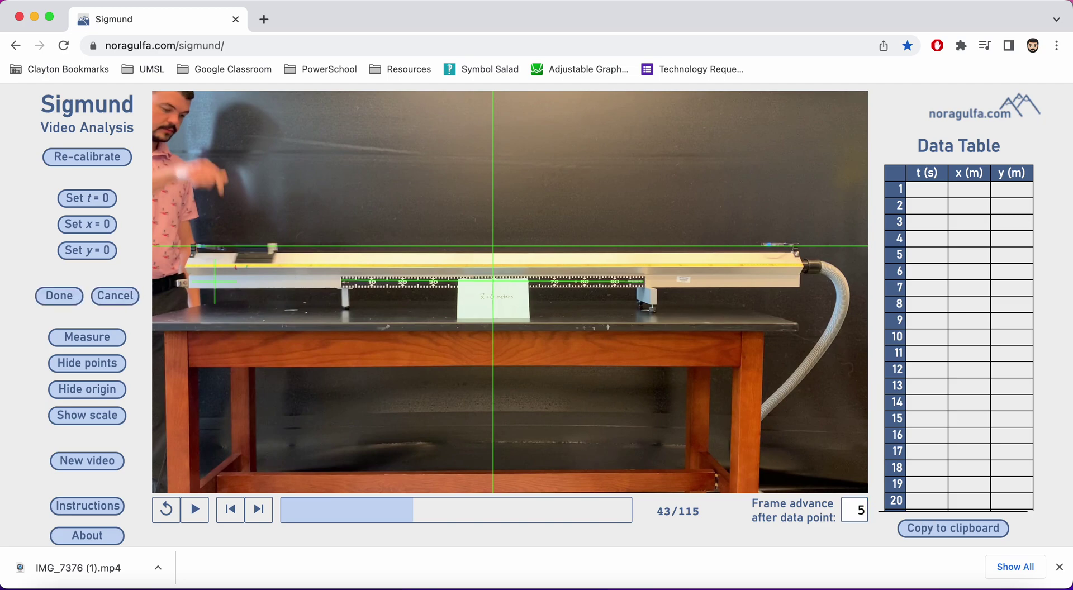
Mark the cart's position in 14 frames, each 5 frames apart, filling rows 1–14
{"action": "left_click", "coordinate": [272, 246]}
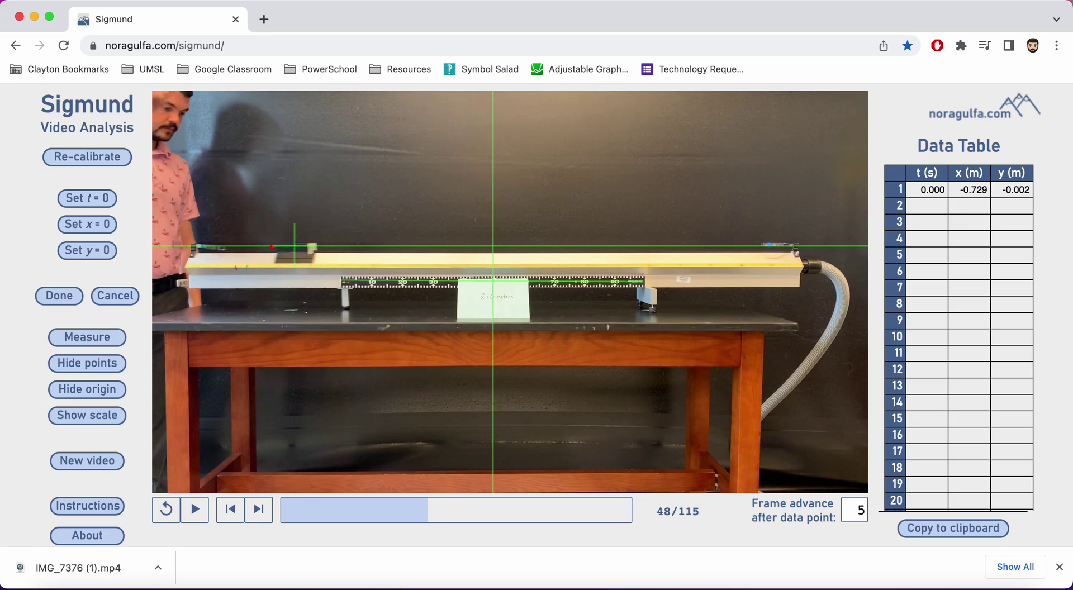
{"action": "left_click", "coordinate": [312, 246]}
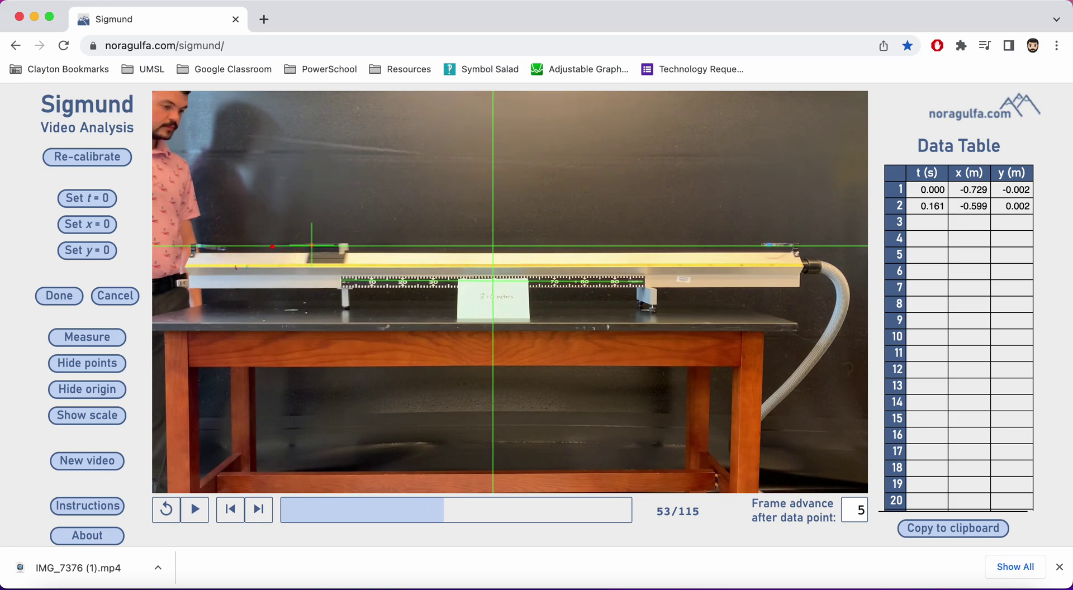
{"action": "left_click", "coordinate": [346, 245]}
{"action": "left_click", "coordinate": [383, 246]}
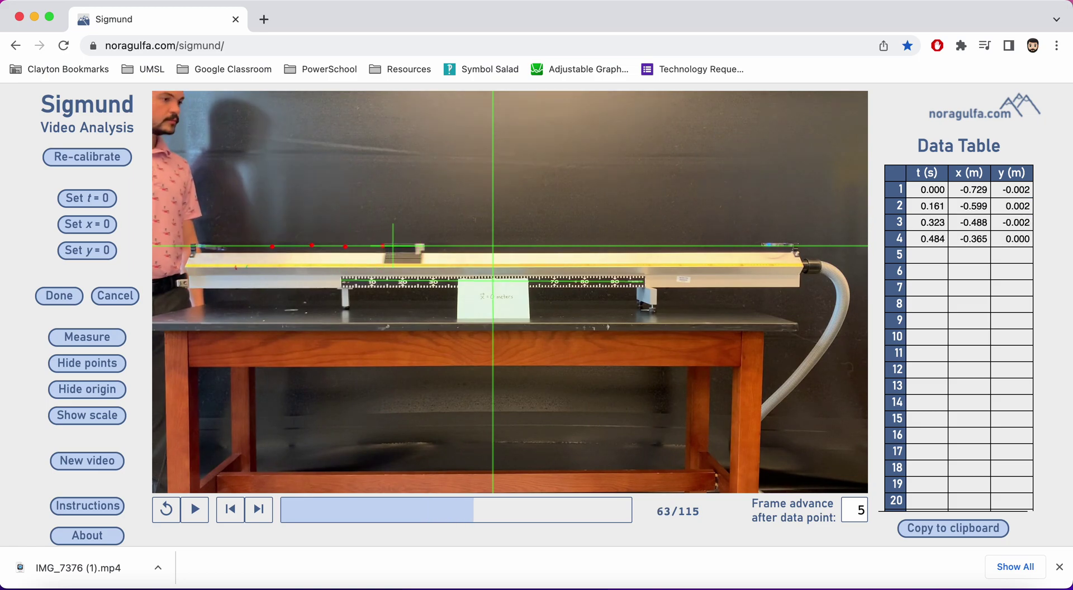
{"action": "left_click", "coordinate": [421, 246]}
{"action": "left_click", "coordinate": [458, 247]}
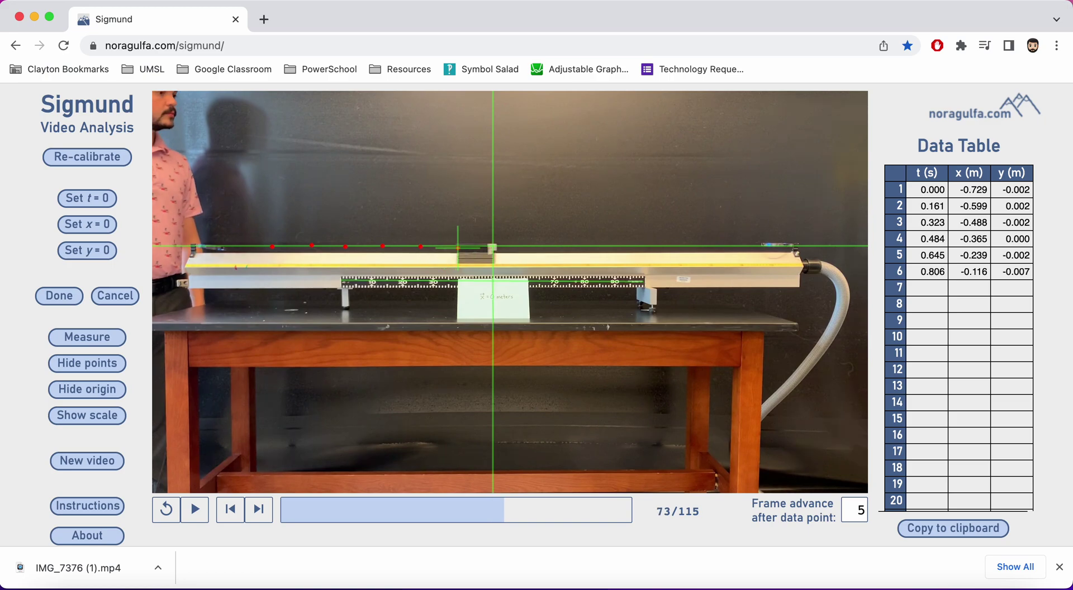
{"action": "left_click", "coordinate": [492, 248]}
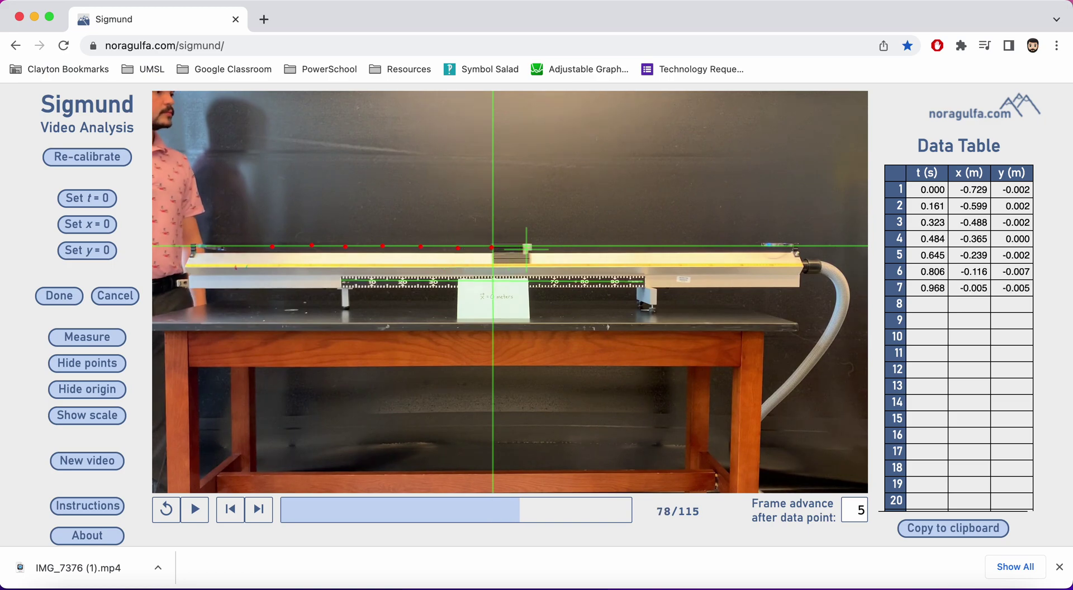
{"action": "left_click", "coordinate": [526, 247]}
{"action": "left_click", "coordinate": [555, 248]}
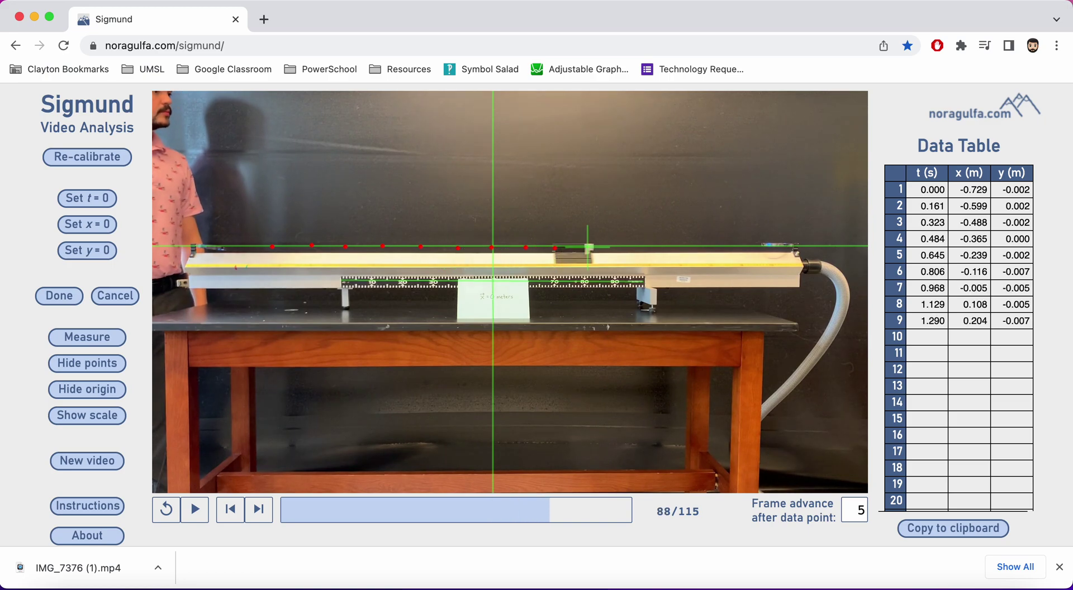
{"action": "left_click", "coordinate": [591, 247]}
{"action": "left_click", "coordinate": [625, 247]}
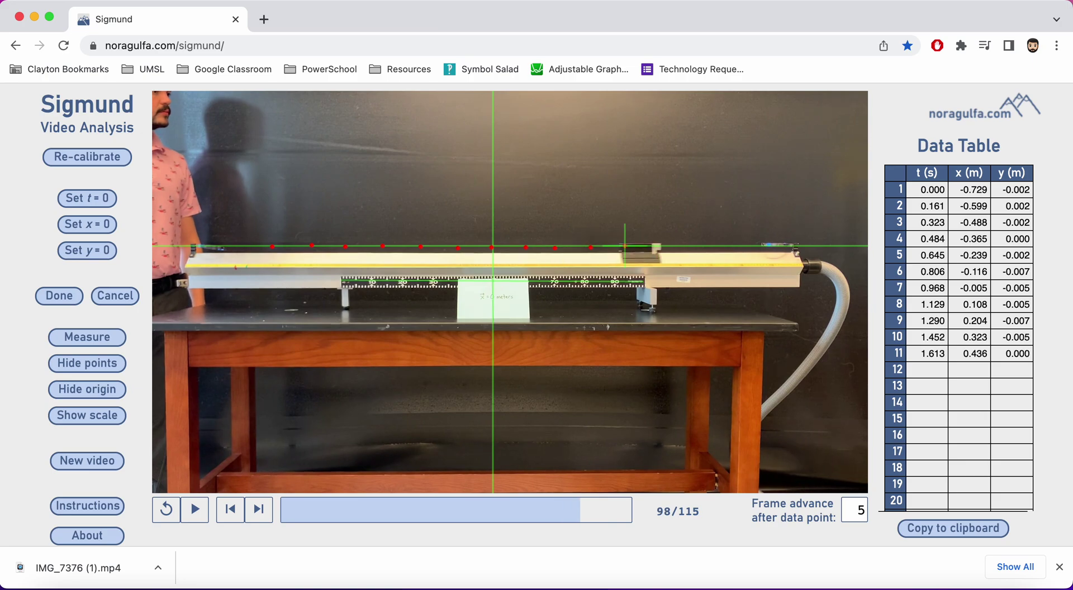
{"action": "left_click", "coordinate": [657, 248]}
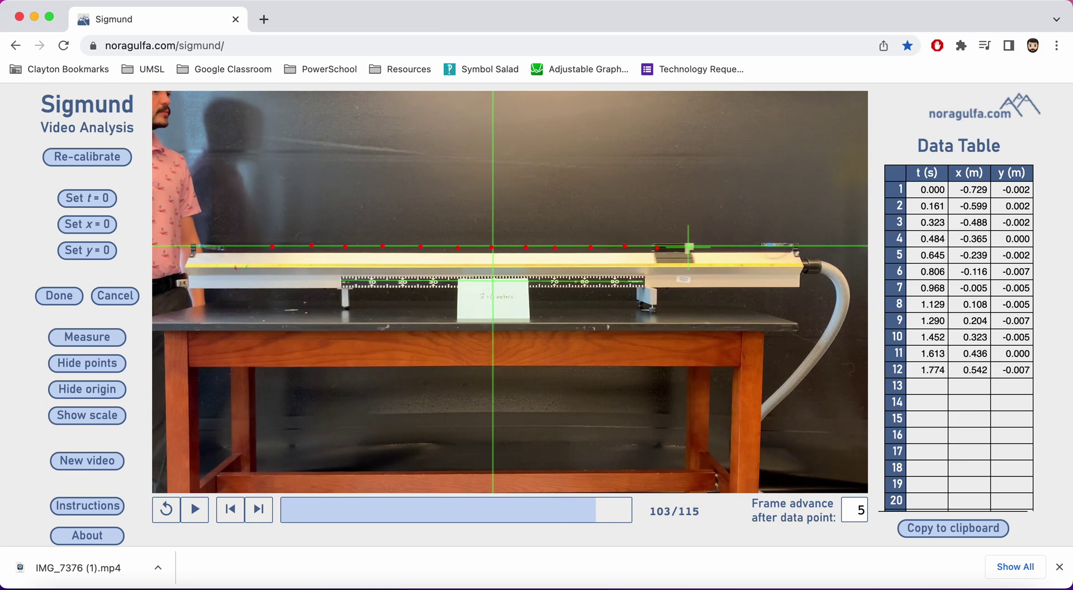
{"action": "left_click", "coordinate": [690, 247]}
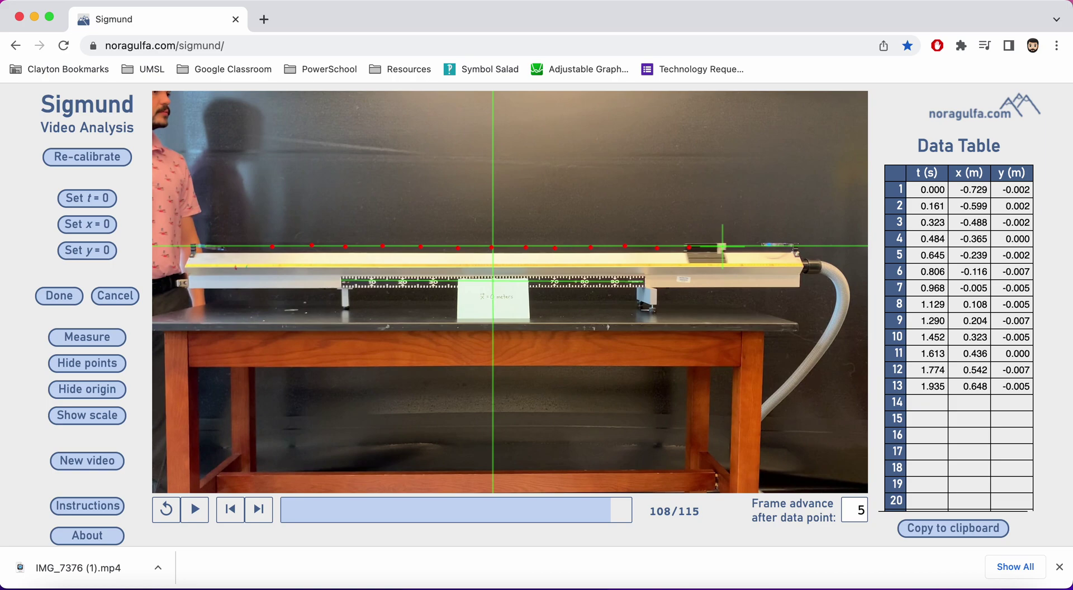
{"action": "left_click", "coordinate": [723, 246]}
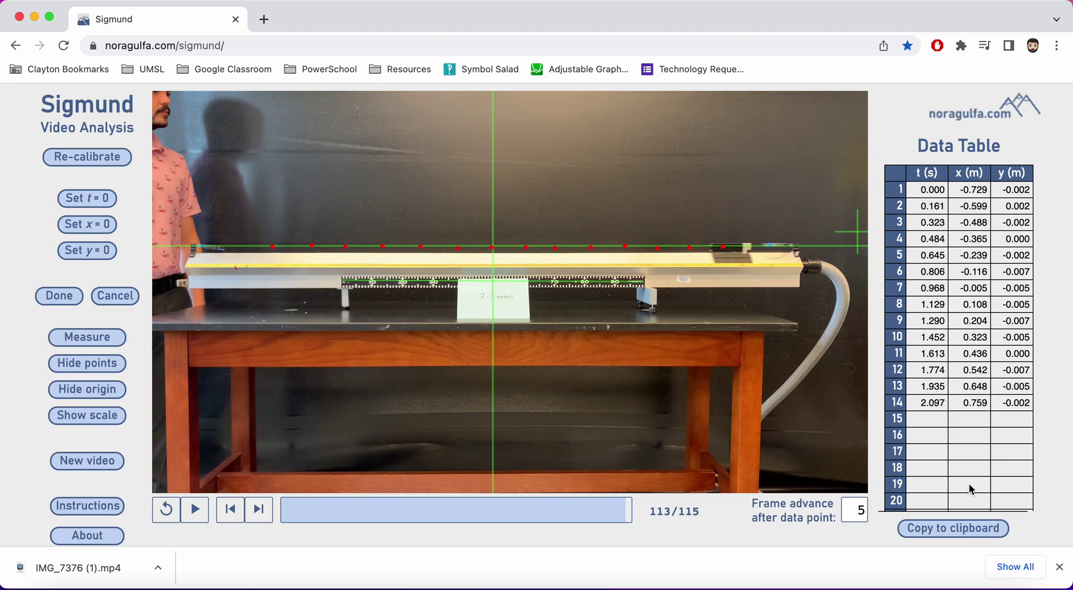
Copy the 14-row t, x, y glider data table to the clipboard
{"action": "left_click", "coordinate": [958, 531]}
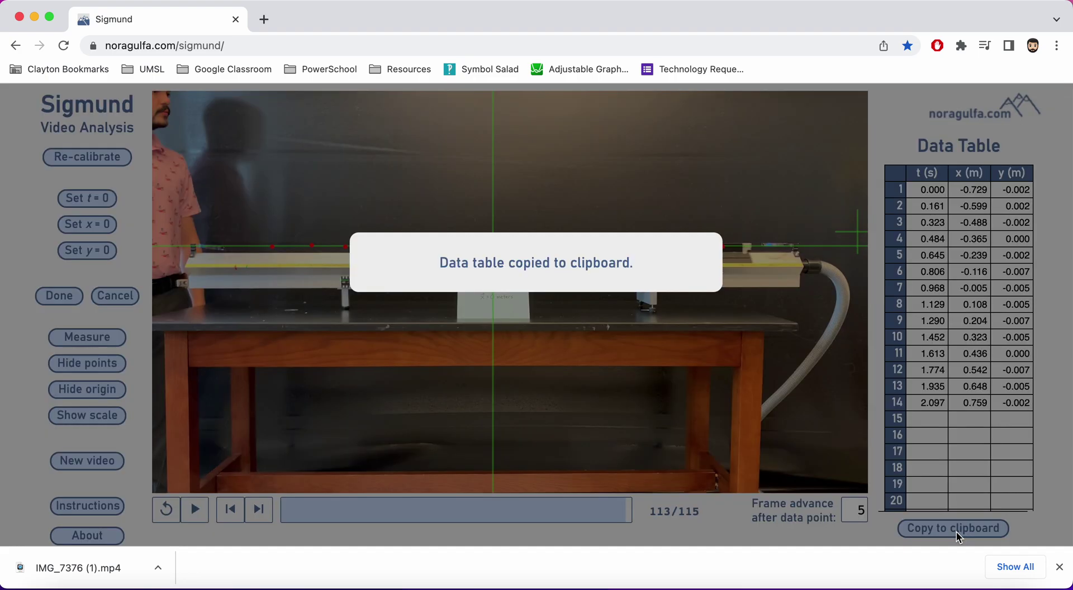